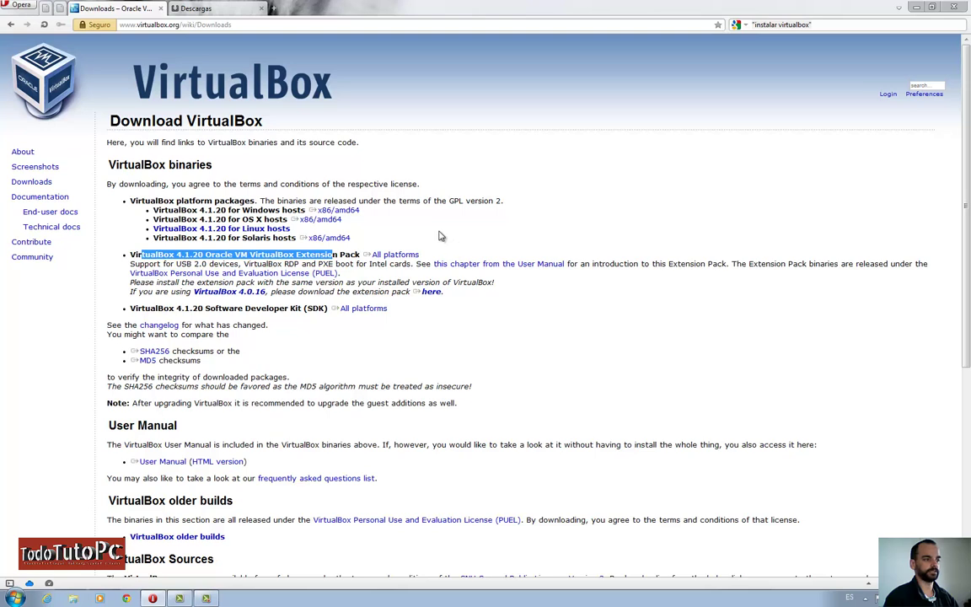
pyautogui.click(392, 255)
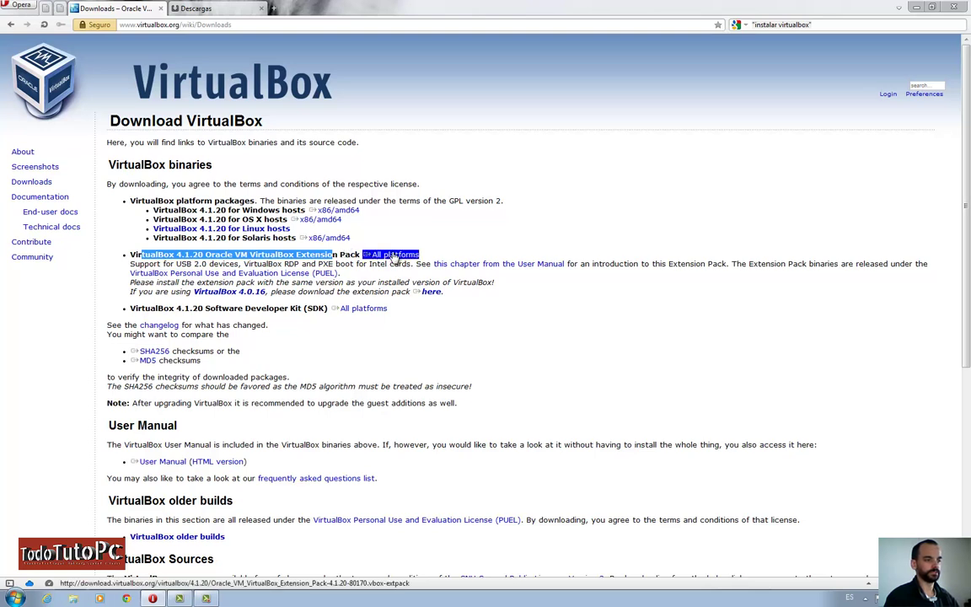
pyautogui.click(430, 292)
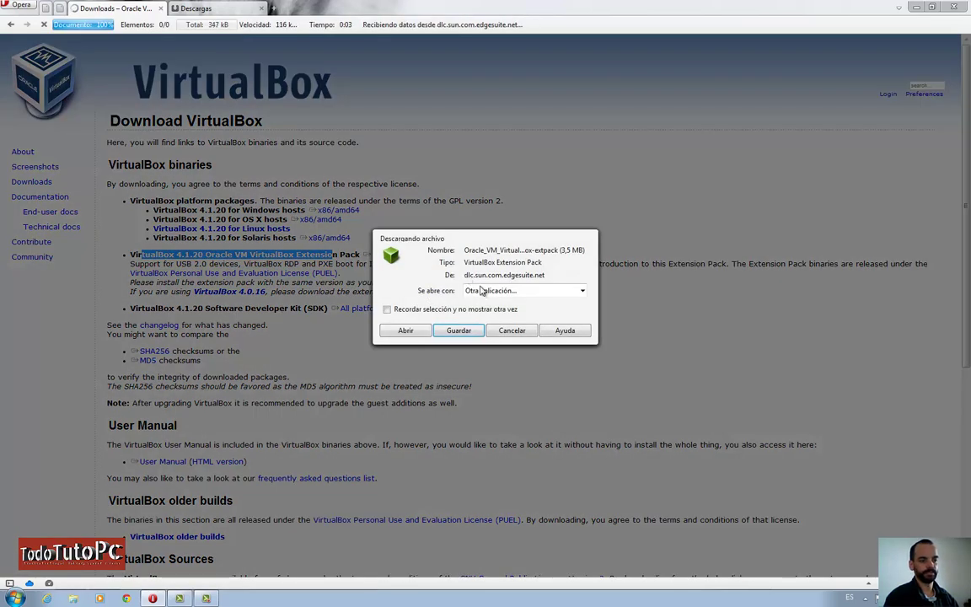
pyautogui.click(510, 330)
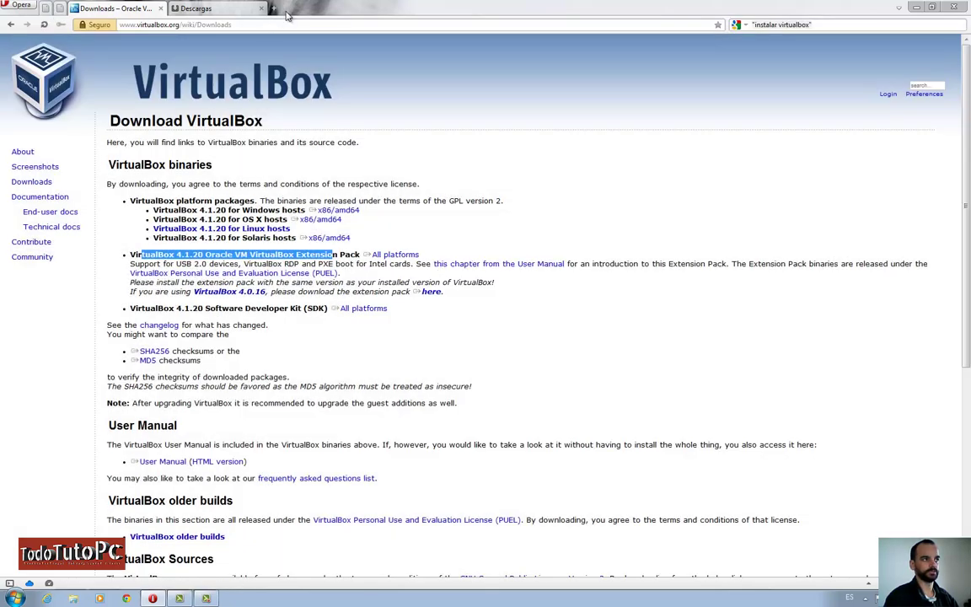
# Reduce the browser from full screen and move its window aside to uncover the downloaded VirtualBox files on the desktop
pyautogui.doubleClick(543, 11)
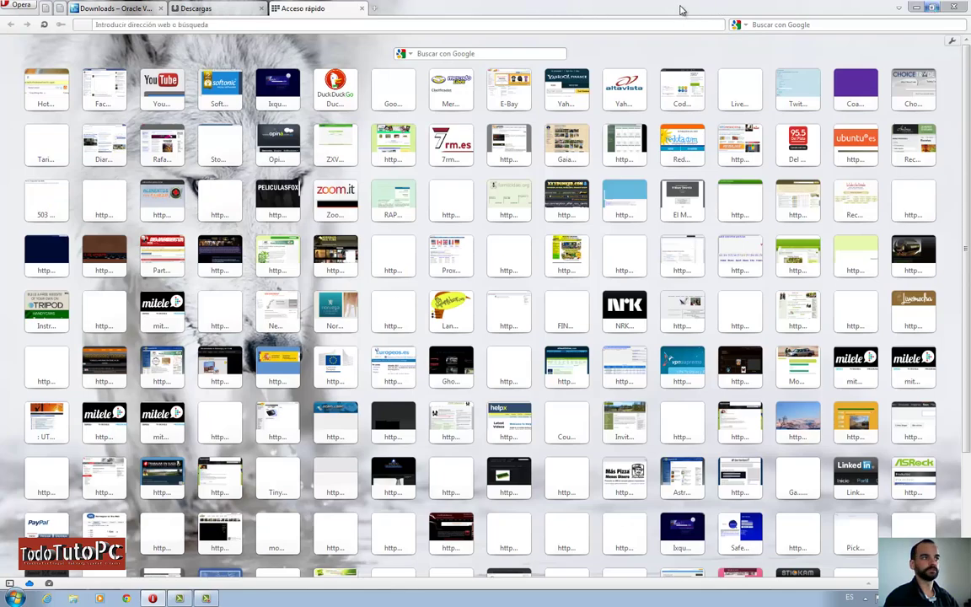
pyautogui.doubleClick(614, 8)
pyautogui.click(354, 28)
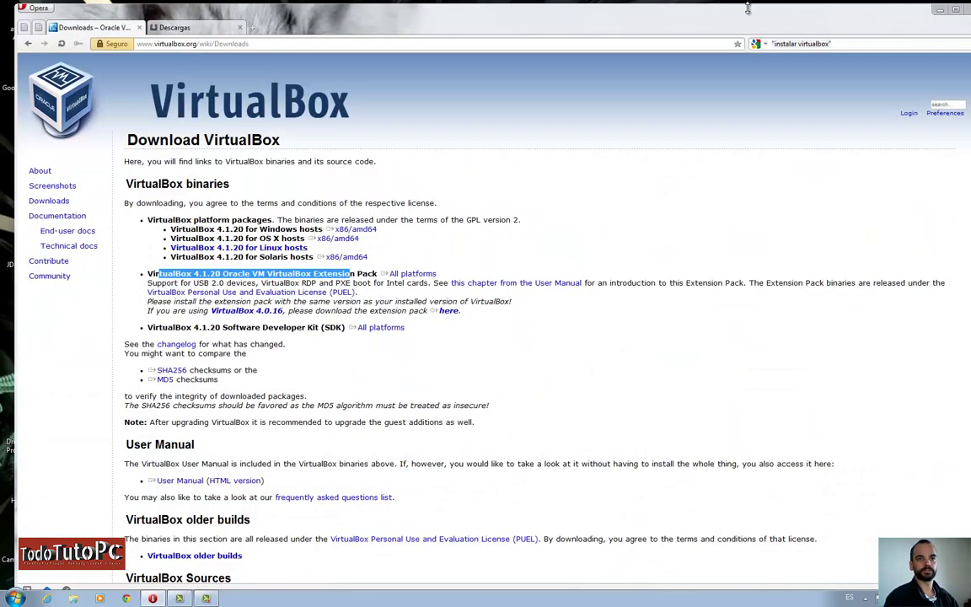
pyautogui.moveTo(674, 12); pyautogui.dragTo(605, 13)
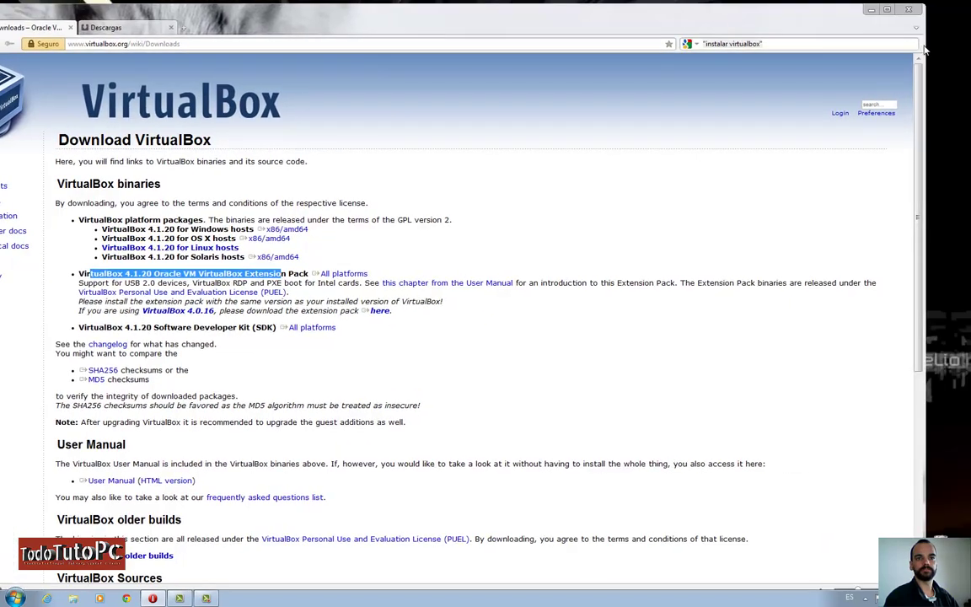
pyautogui.moveTo(823, 18); pyautogui.dragTo(514, 4)
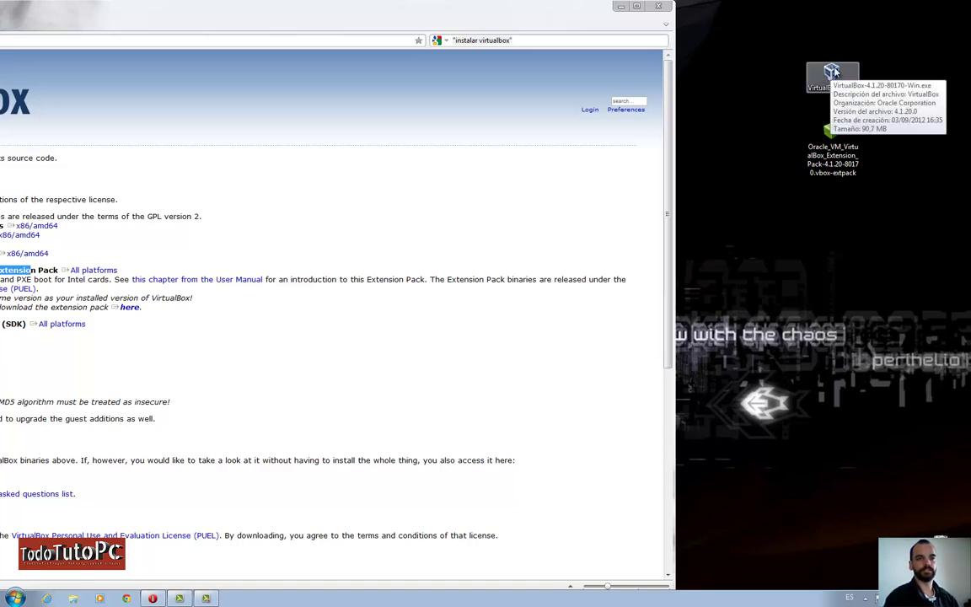
# Run the VirtualBox-4.1.20-80170-Win.exe installer and accept the default features and install location
pyautogui.click(832, 76)
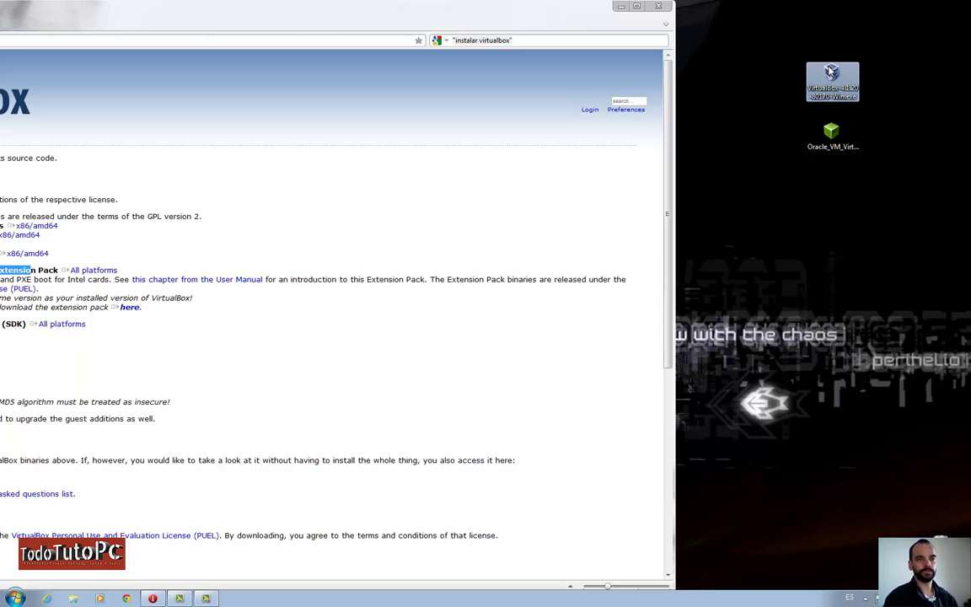
pyautogui.doubleClick(832, 73)
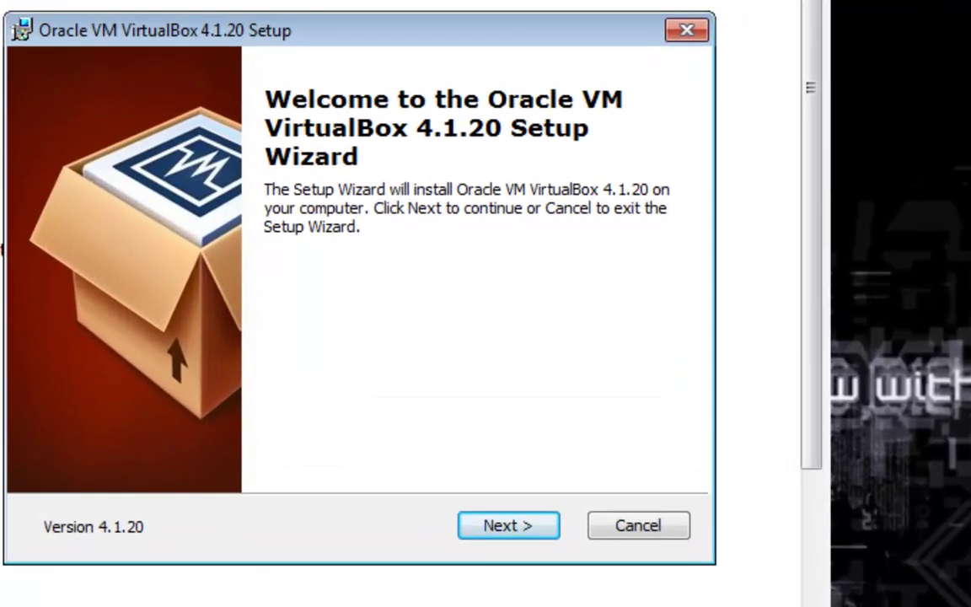
pyautogui.click(504, 529)
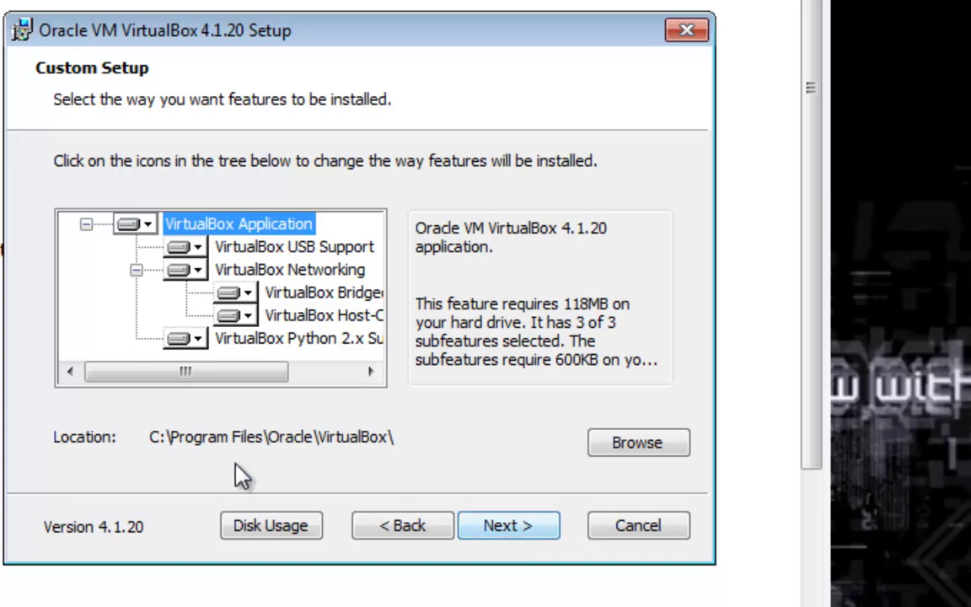
pyautogui.click(510, 530)
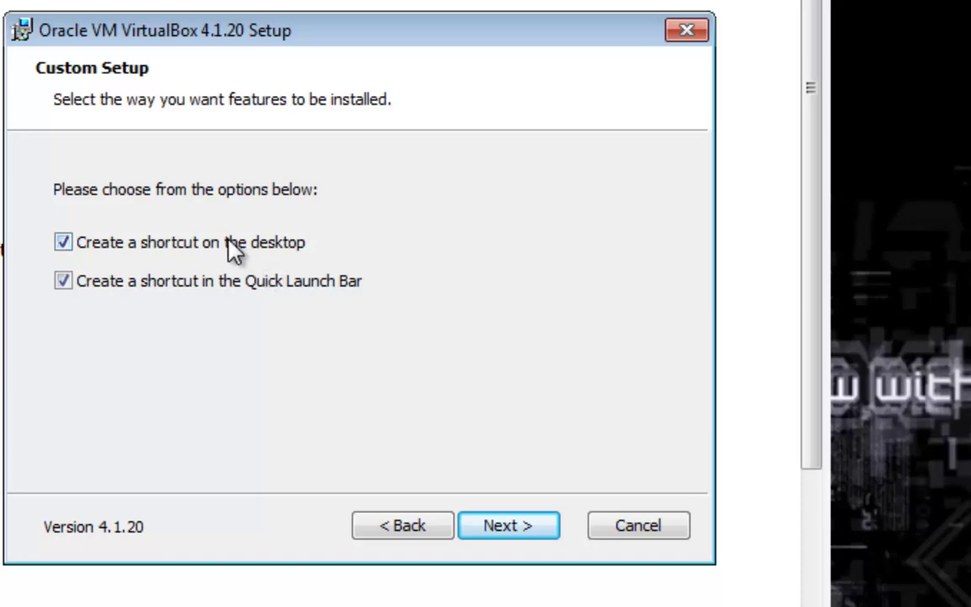
# Continue past the shortcut options, accept the network interfaces warning, and complete the VirtualBox 4.1.20 installation without starting the program
pyautogui.click(231, 284)
pyautogui.click(505, 532)
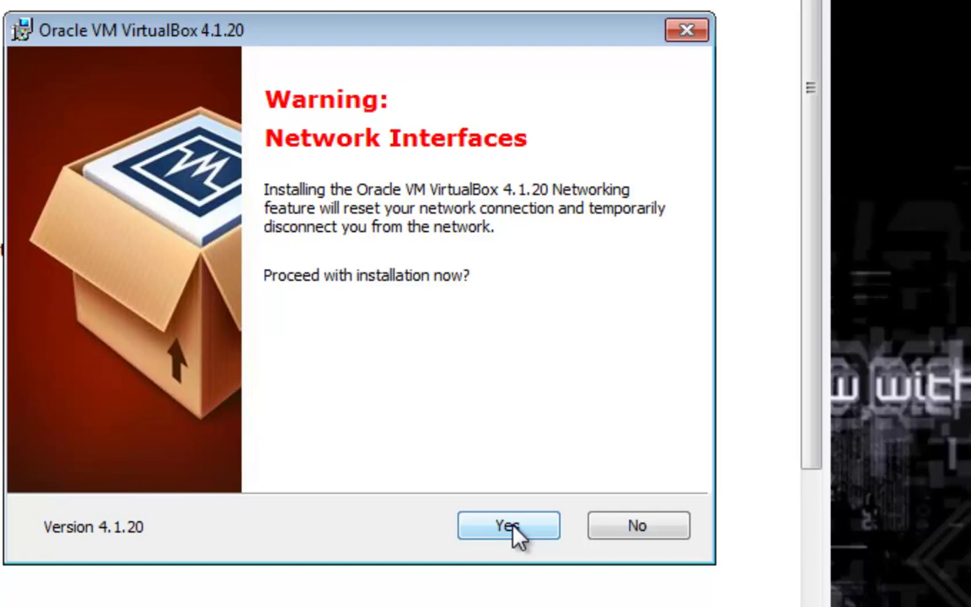
pyautogui.click(509, 526)
pyautogui.click(512, 529)
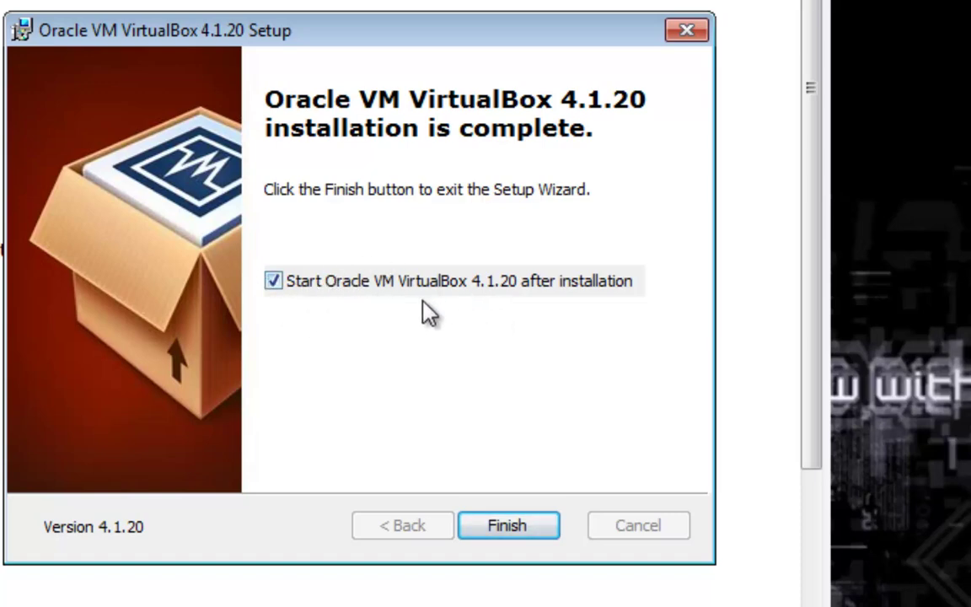
pyautogui.click(345, 282)
pyautogui.click(518, 528)
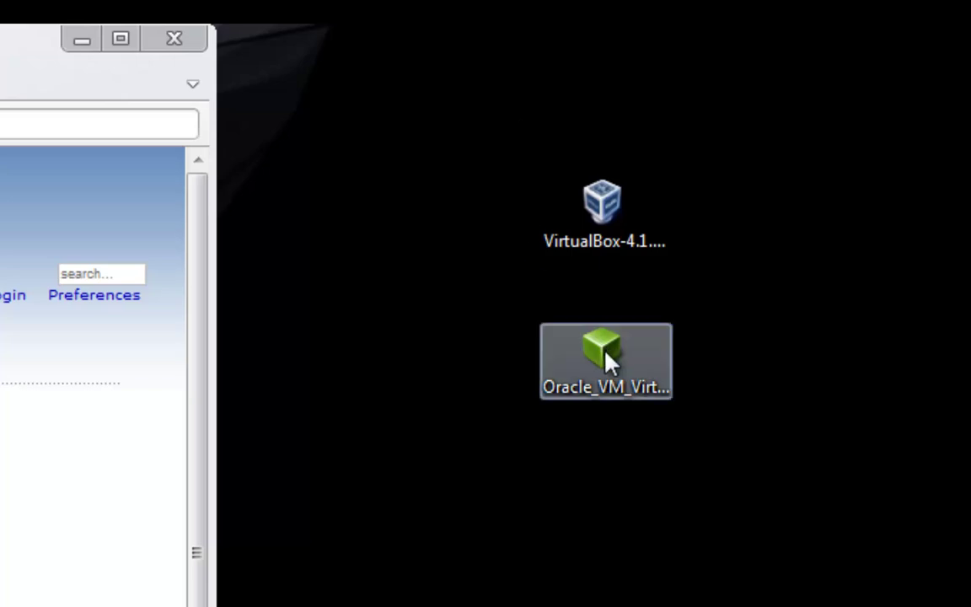
# Reinstall the Oracle VM VirtualBox Extension Pack from its desktop file, accepting its license agreement
pyautogui.doubleClick(608, 361)
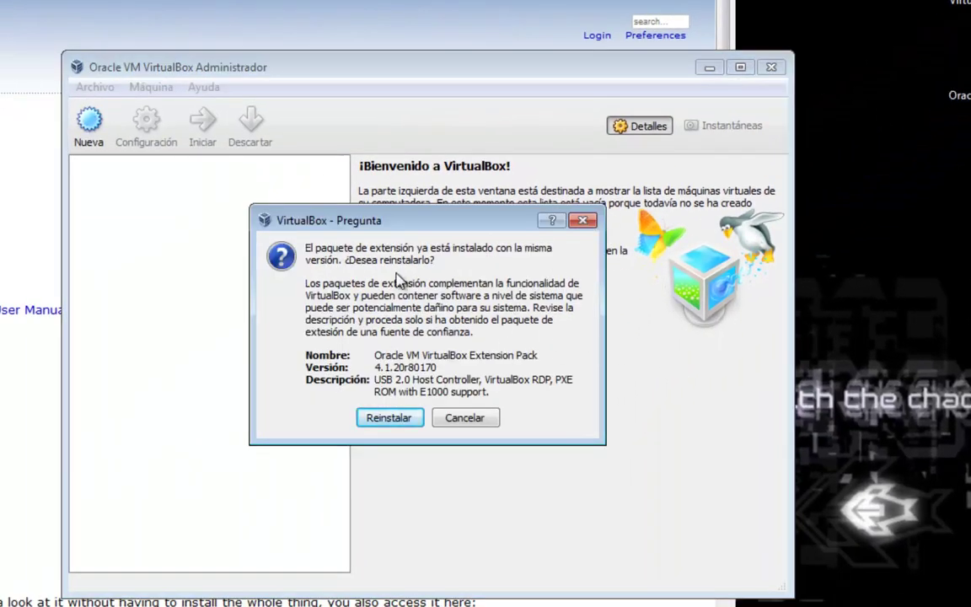
pyautogui.click(396, 418)
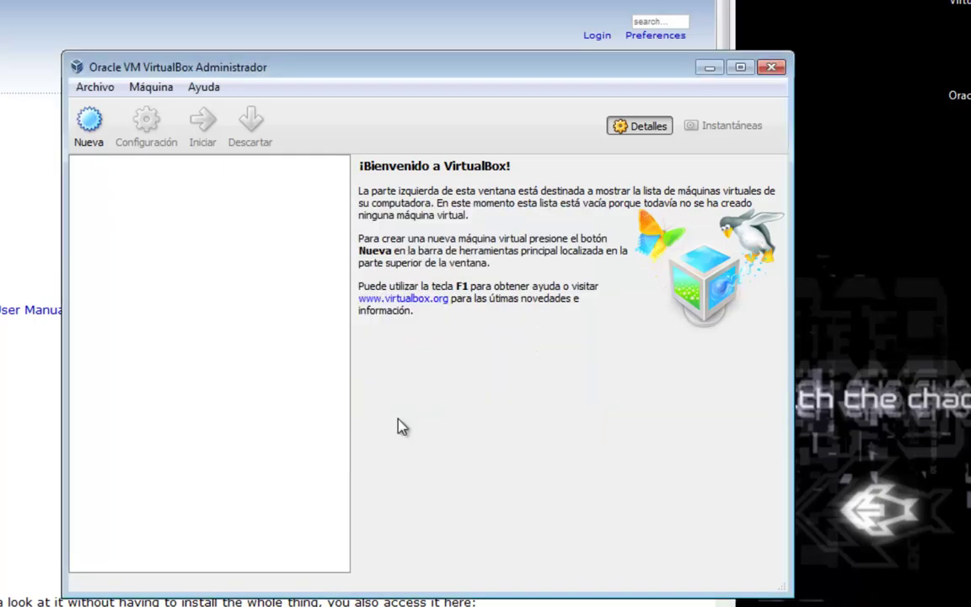
pyautogui.scroll(-15, 514, 368)
pyautogui.scroll(-12, 514, 368)
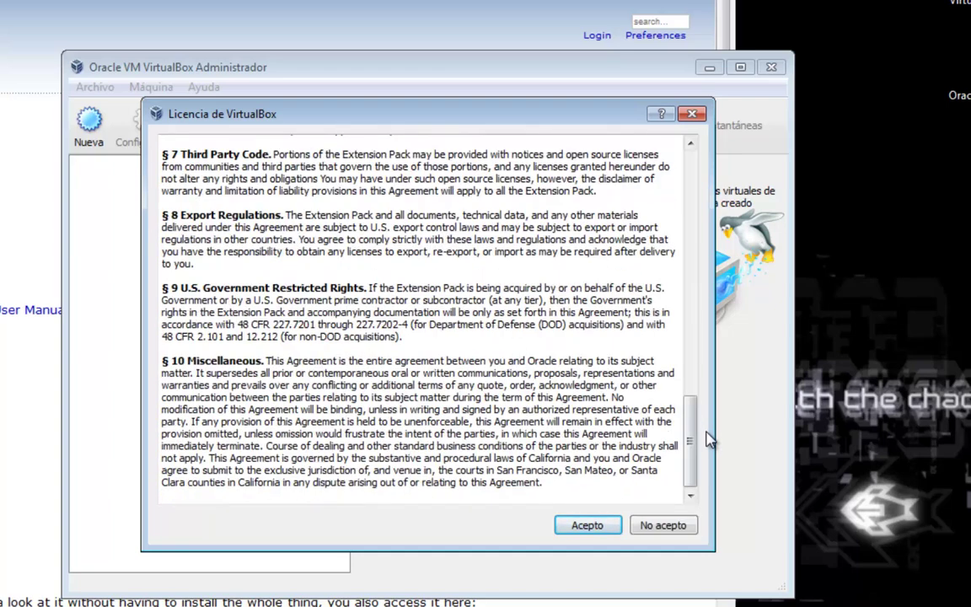
pyautogui.click(579, 524)
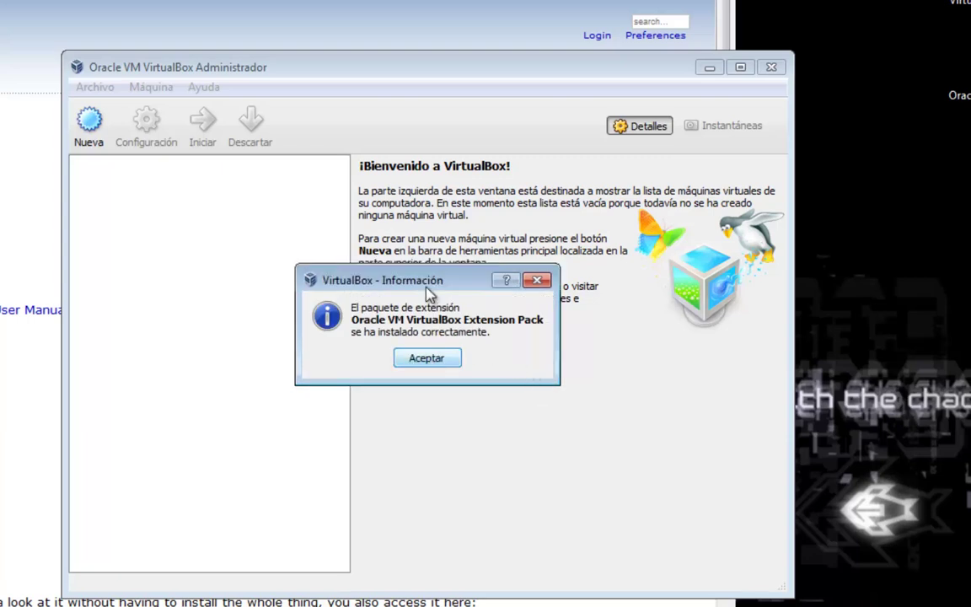
pyautogui.moveTo(404, 286); pyautogui.dragTo(444, 233)
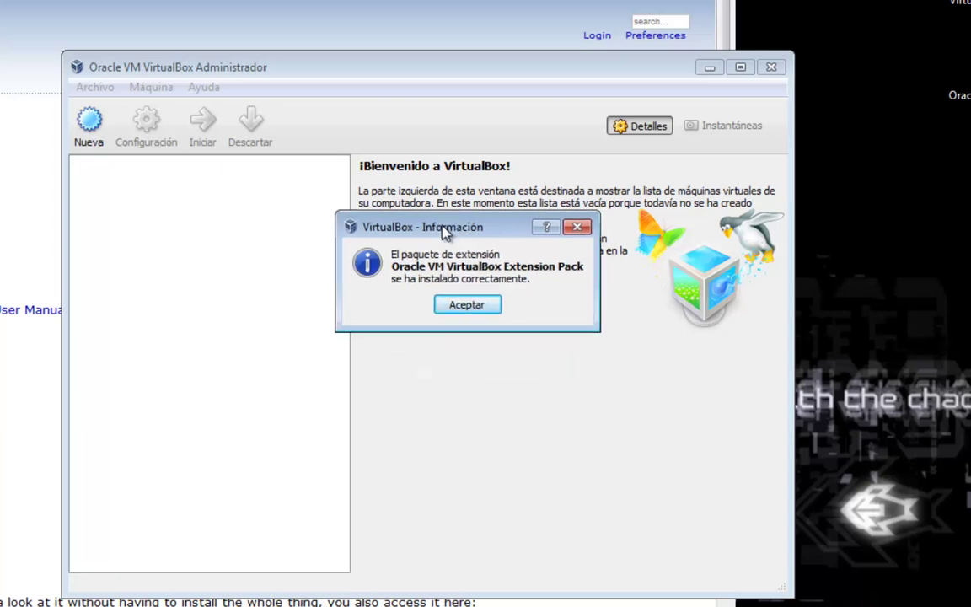
pyautogui.click(480, 310)
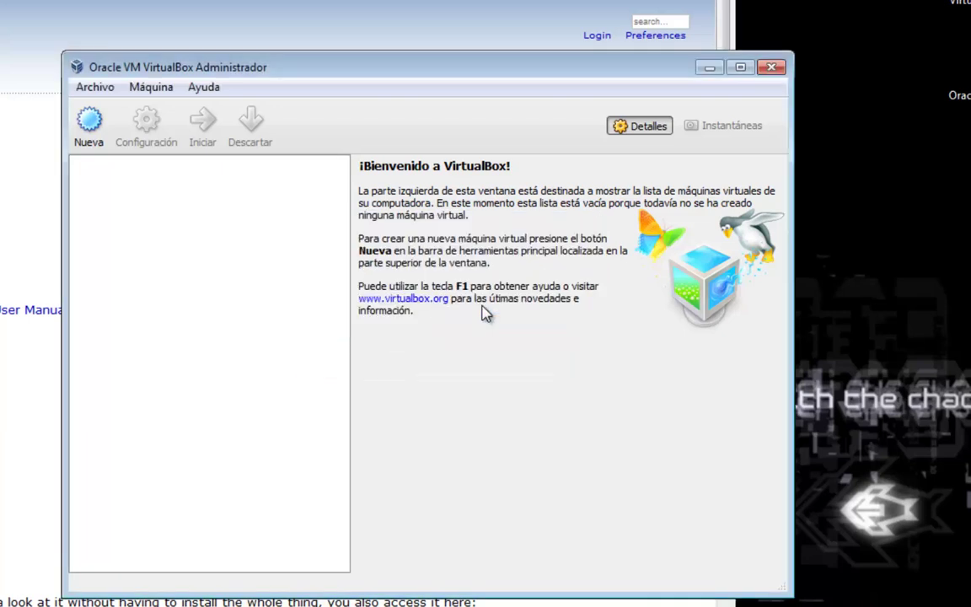
# Begin creating a virtual machine named "windows xp" with Microsoft Windows as operating system and Windows XP as version
pyautogui.moveTo(396, 68); pyautogui.dragTo(547, 78)
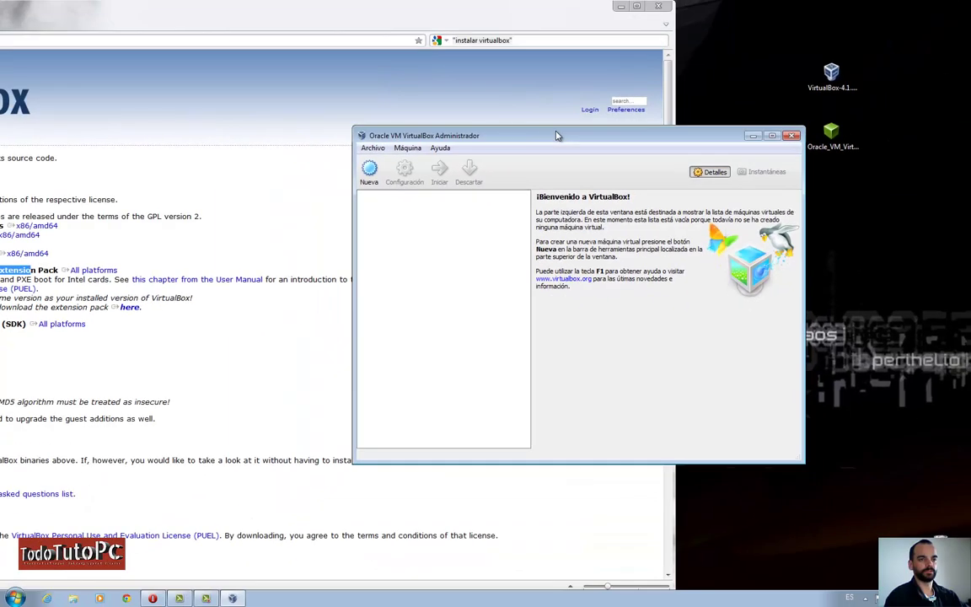
pyautogui.moveTo(556, 136); pyautogui.dragTo(497, 124)
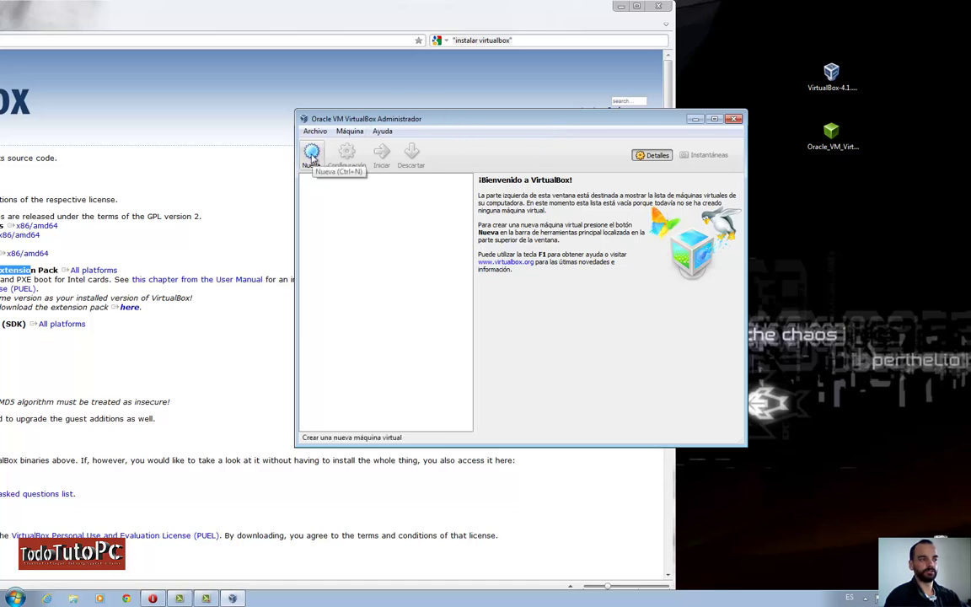
pyautogui.click(311, 157)
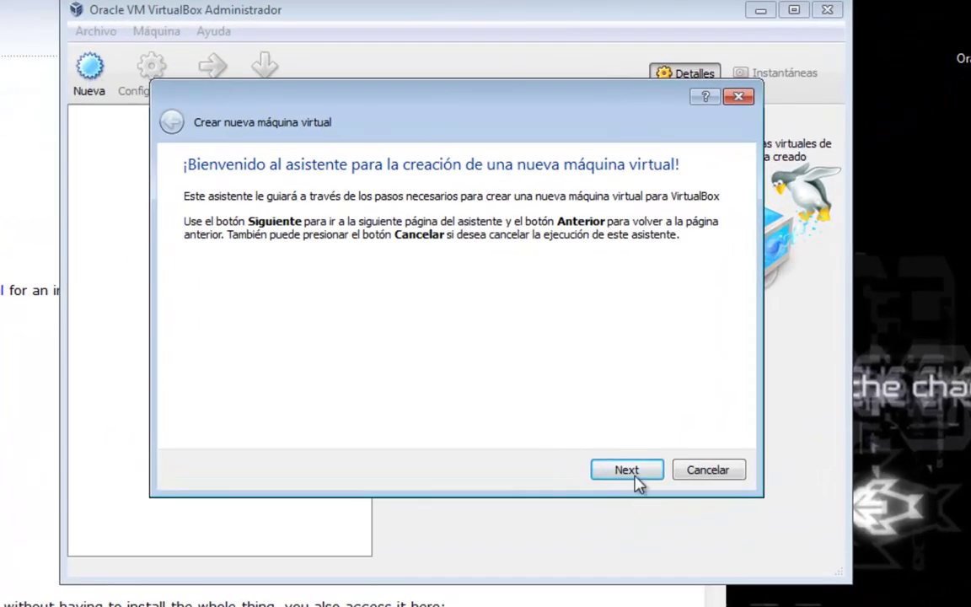
pyautogui.click(641, 474)
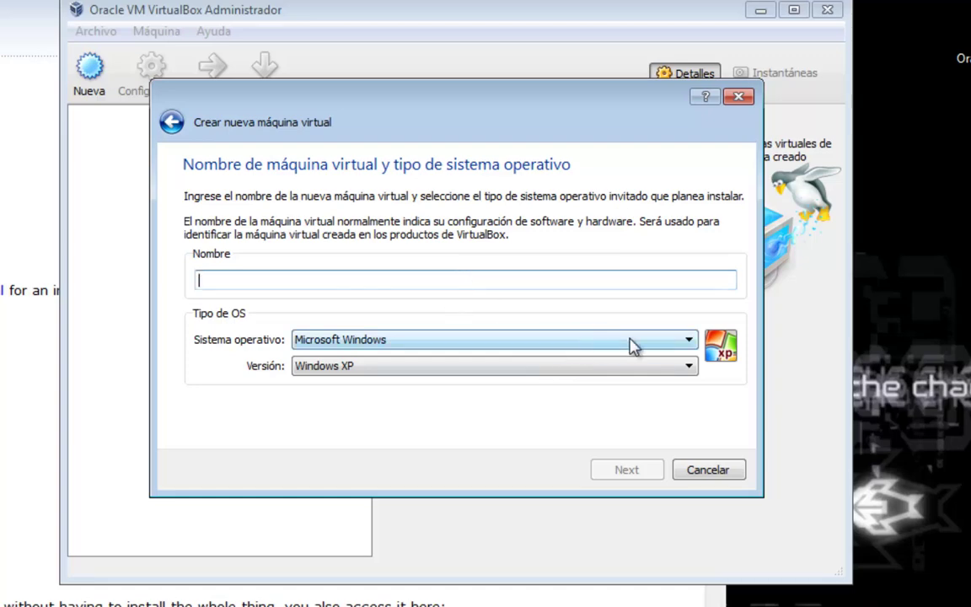
pyautogui.click(690, 341)
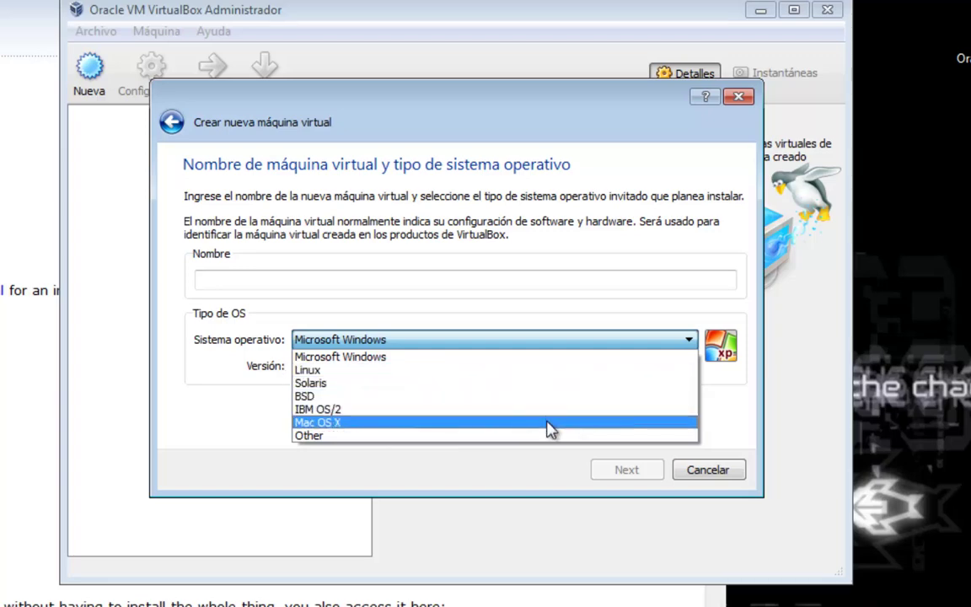
pyautogui.click(412, 278)
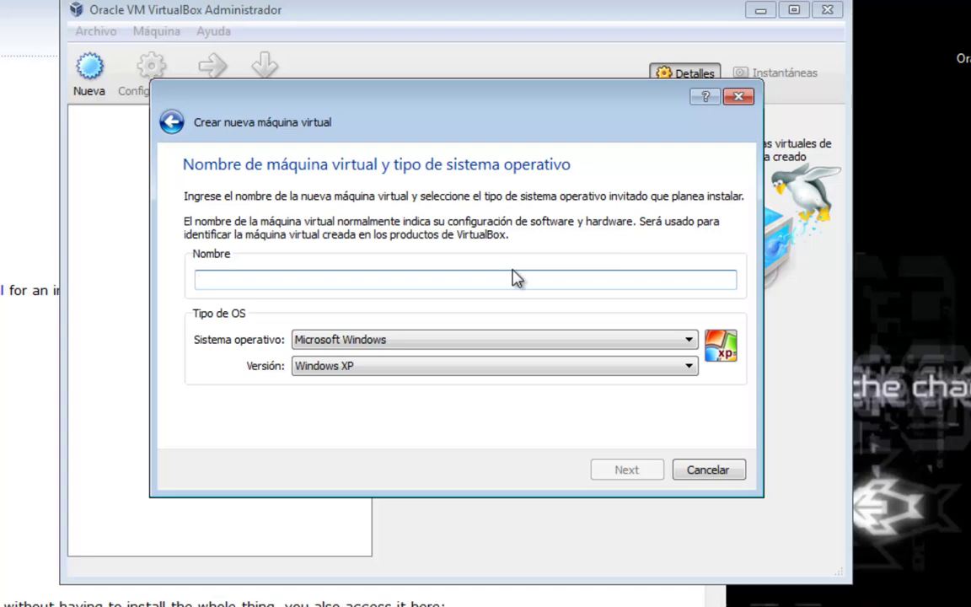
pyautogui.write('windows xp')
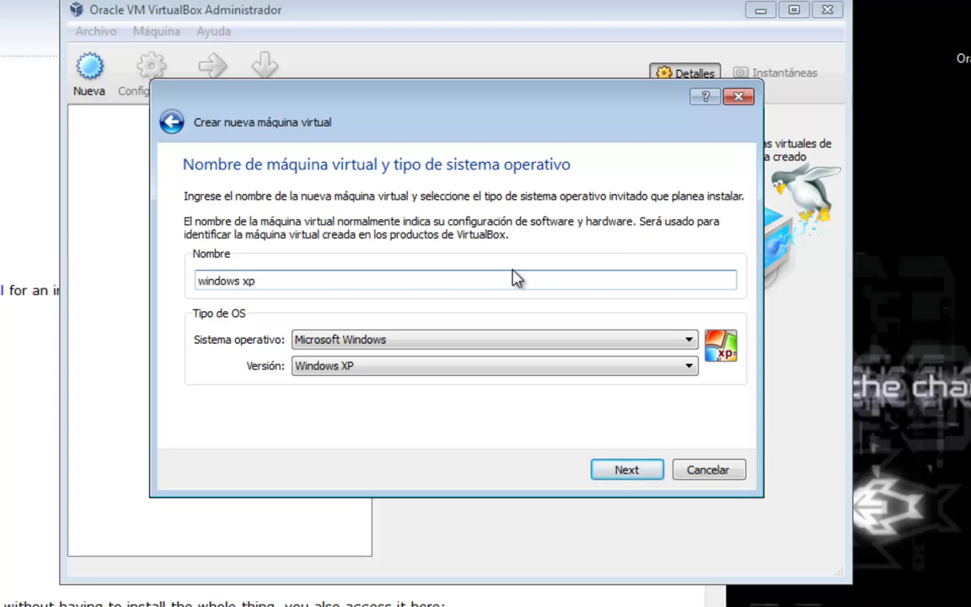
pyautogui.click(575, 371)
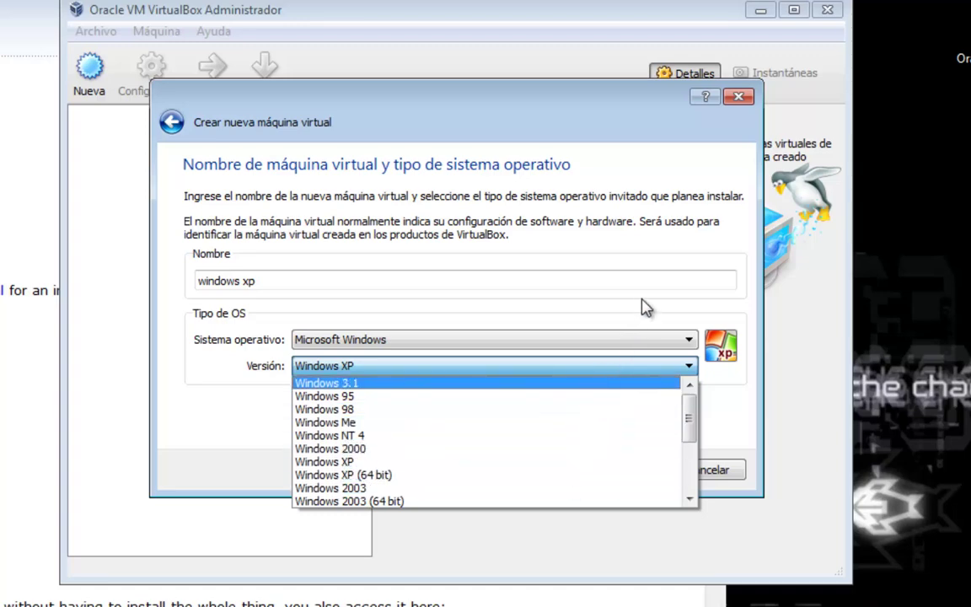
pyautogui.click(166, 440)
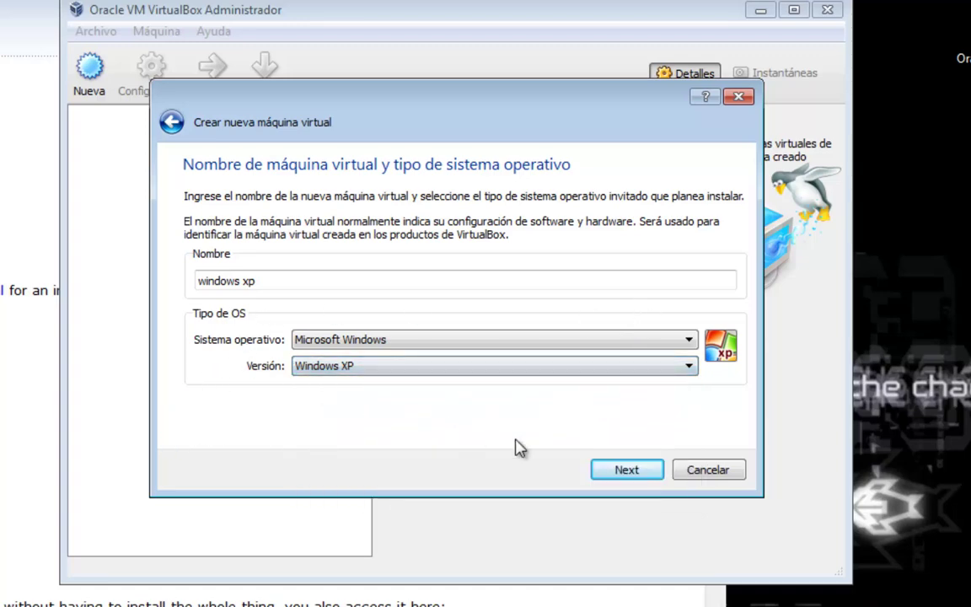
pyautogui.click(626, 473)
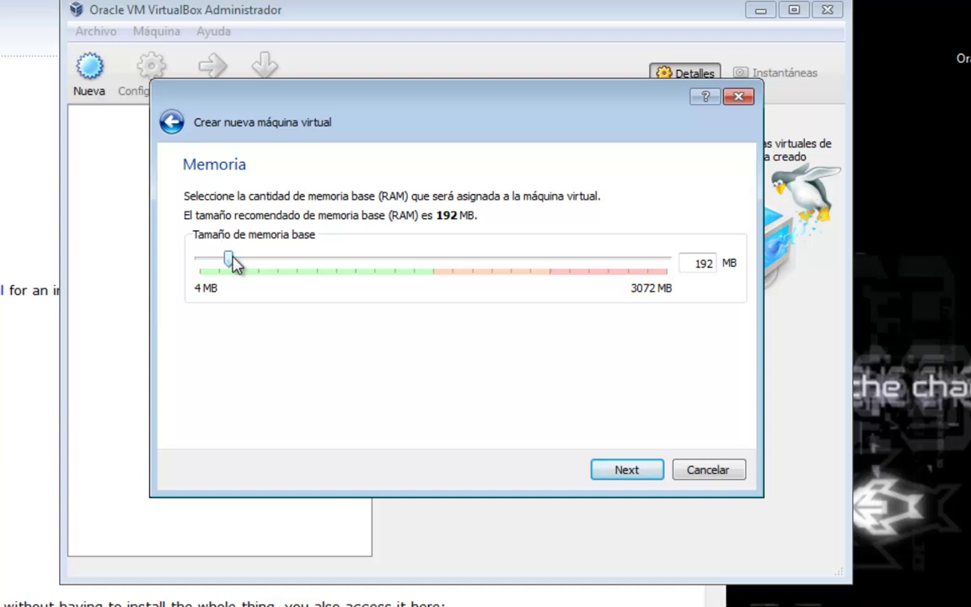
# Try a larger base memory size for the virtual machine, and cancel its creation at the virtual hard disk page
pyautogui.moveTo(234, 263); pyautogui.dragTo(436, 268)
pyautogui.click(644, 477)
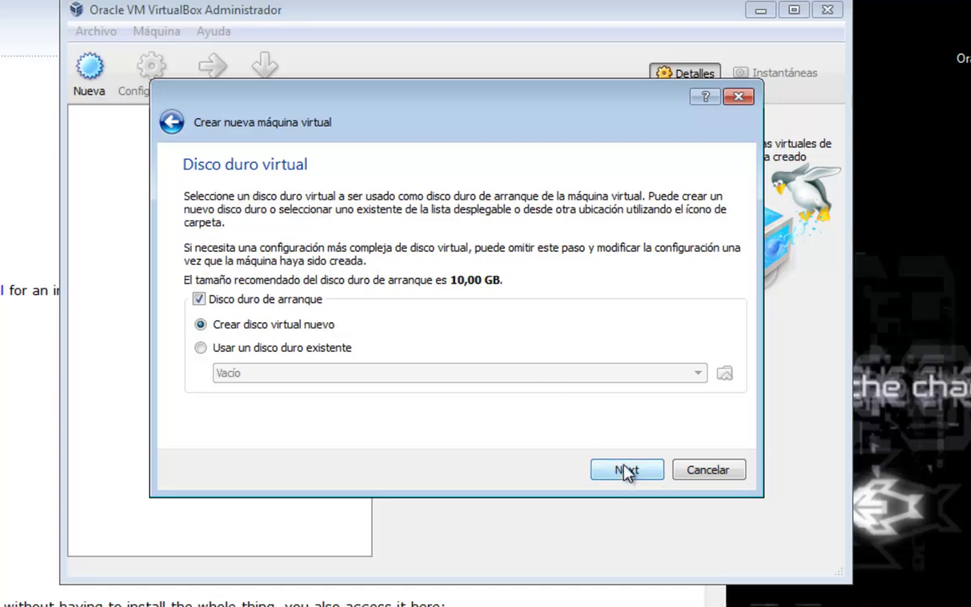
pyautogui.click(704, 472)
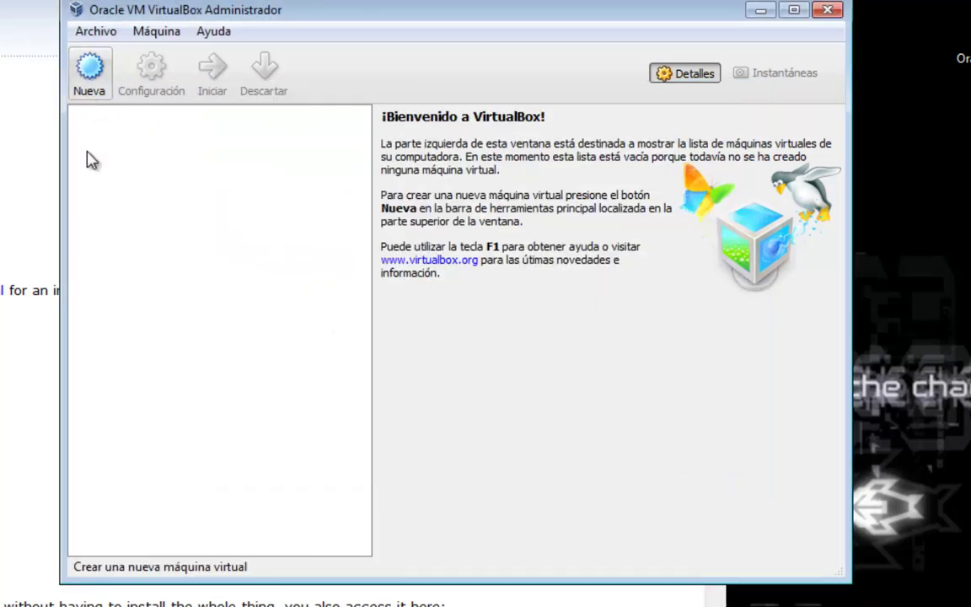